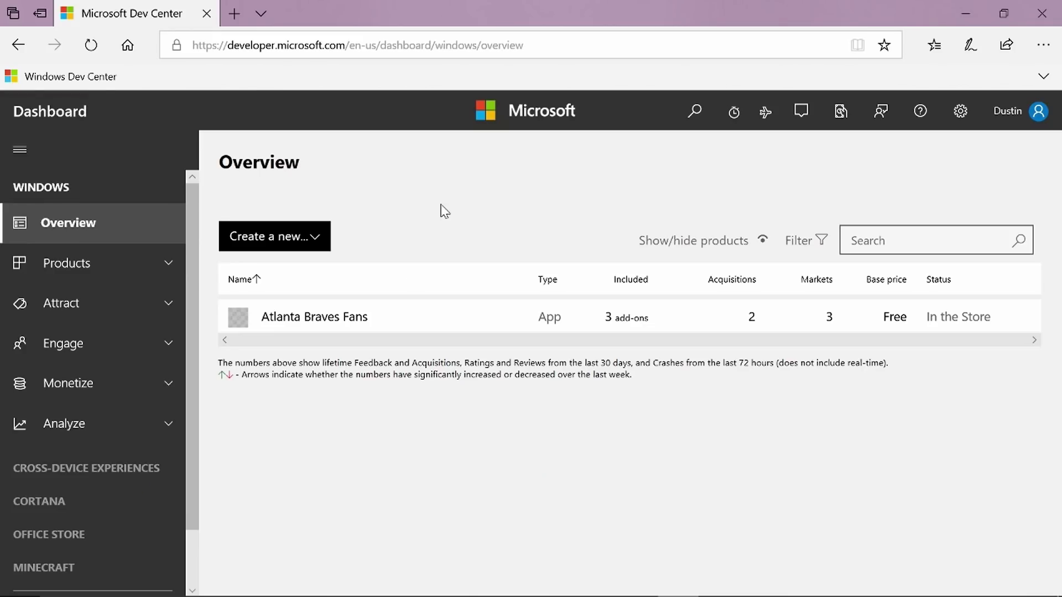
- Open the Atlanta Braves Fans app overview from the Dashboard
click(334, 320)
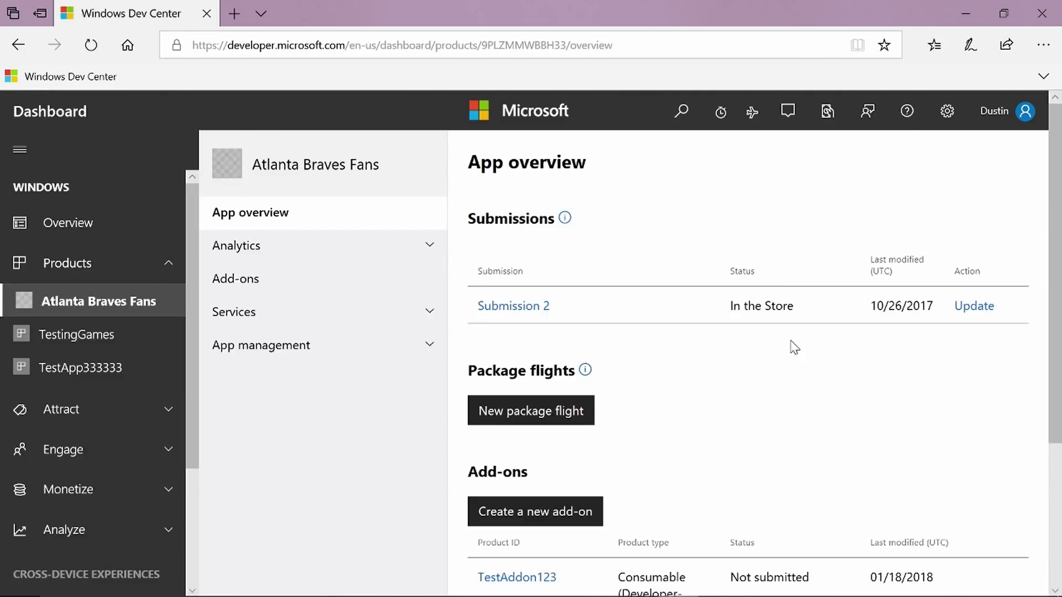
- Start Submission 3 as an update and go to its Pricing and availability page
click(982, 306)
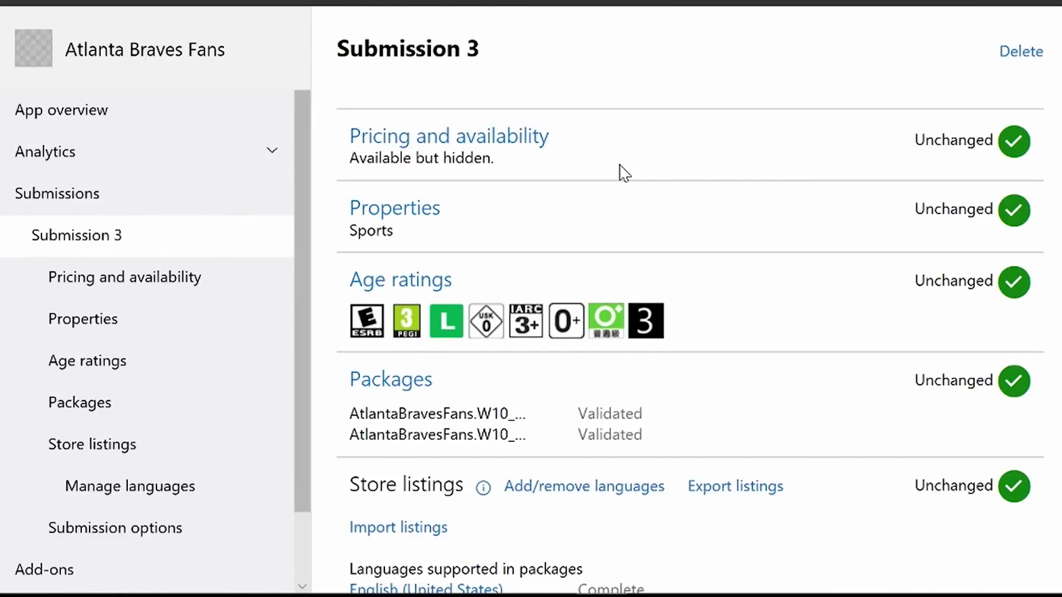
click(522, 145)
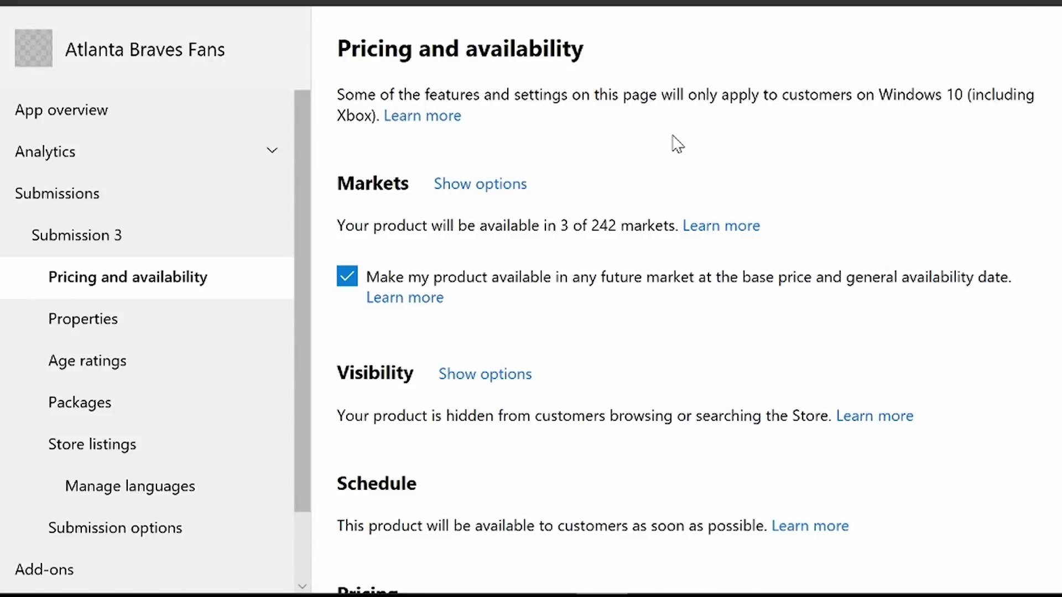
- Expand the pricing options and change the base price from Free to 0.99 USD
scroll(678, 145, down, 3)
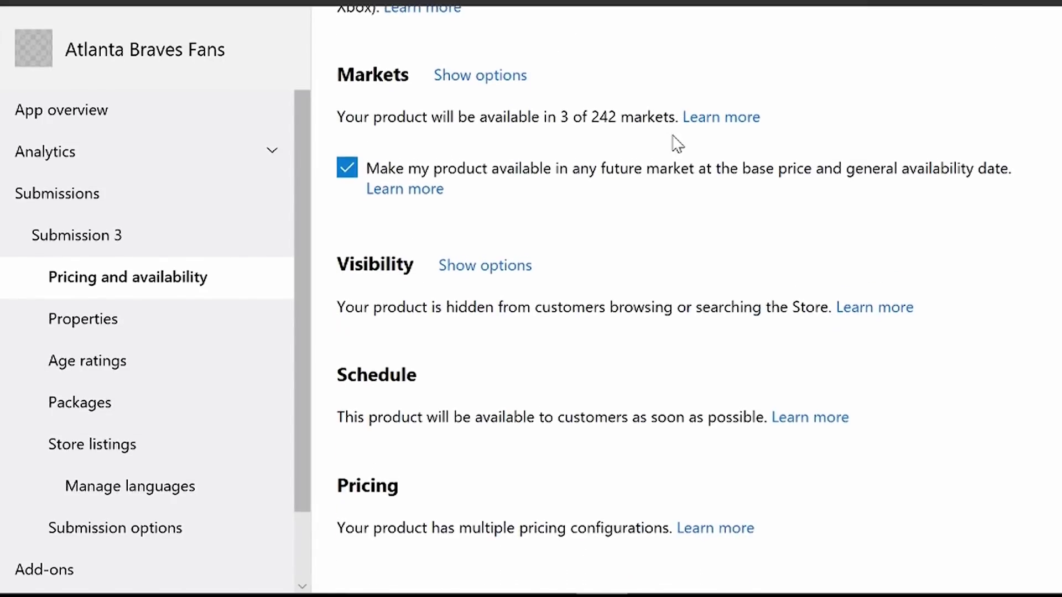
scroll(576, 181, down, 2)
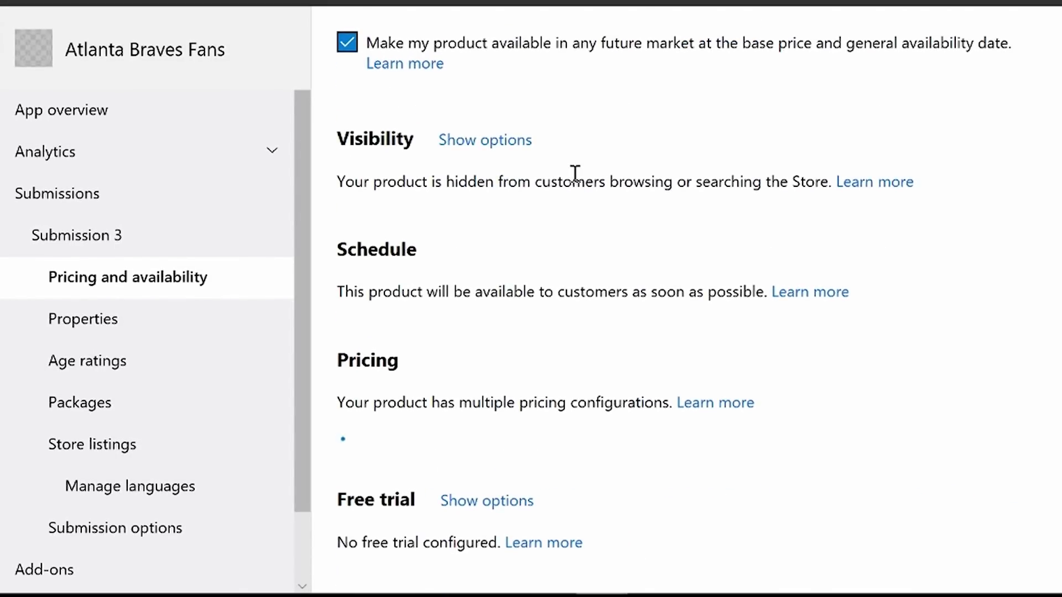
scroll(575, 173, down, 1)
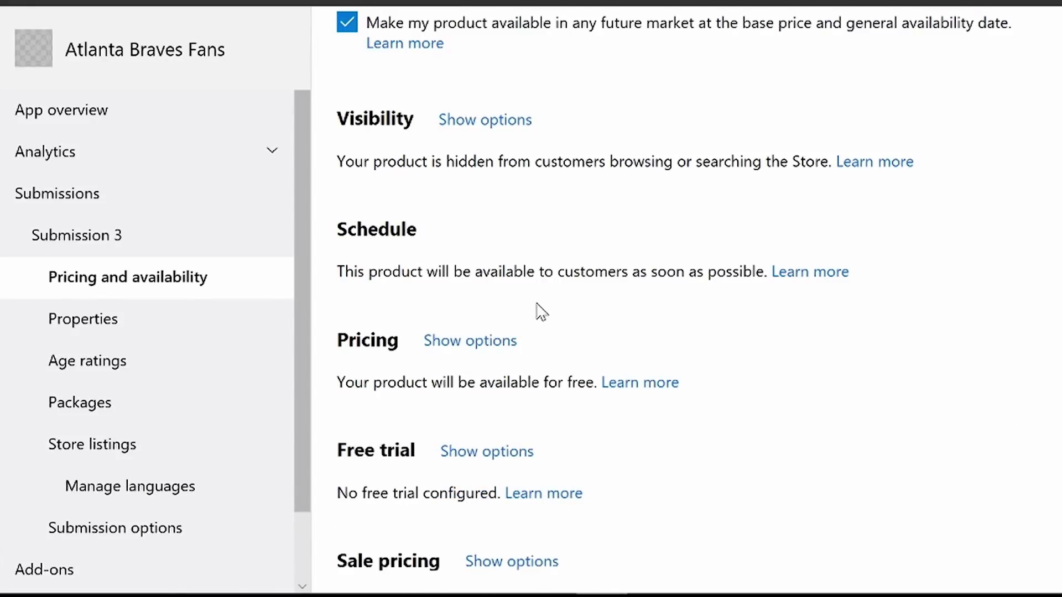
click(464, 341)
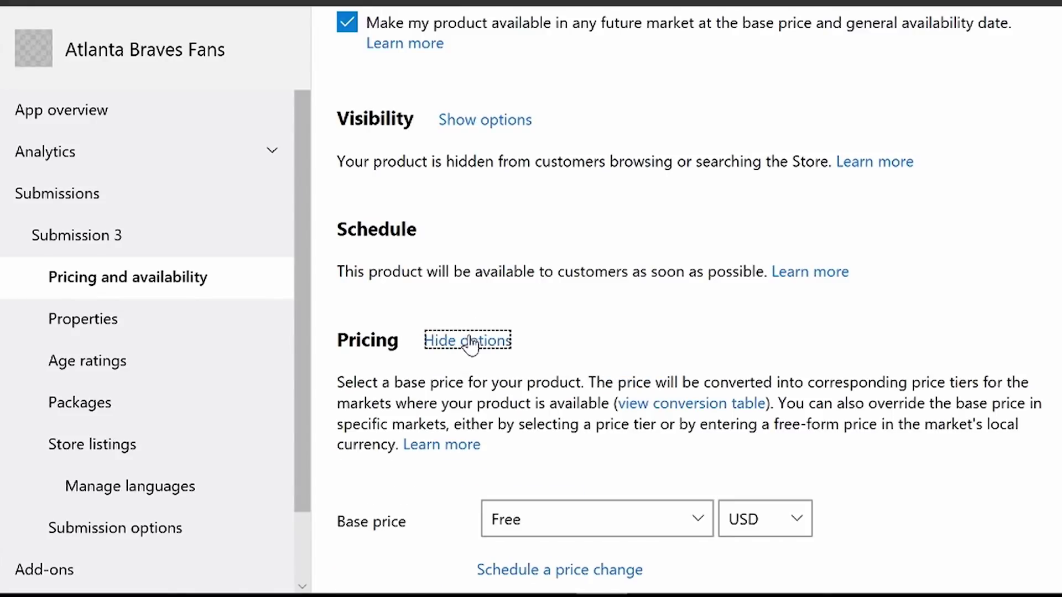
scroll(701, 308, down, 1)
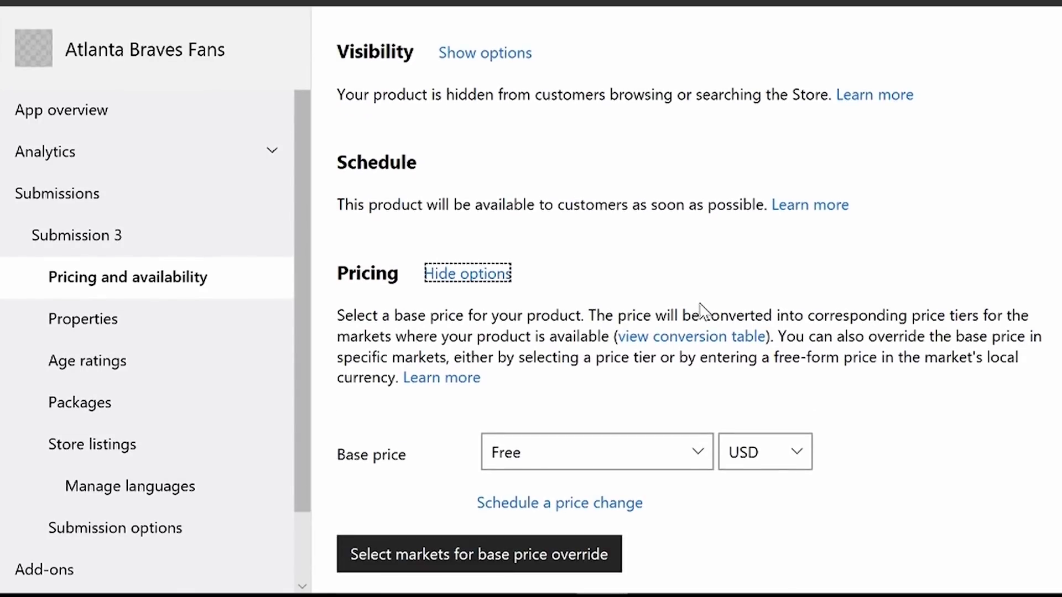
scroll(701, 308, down, 1)
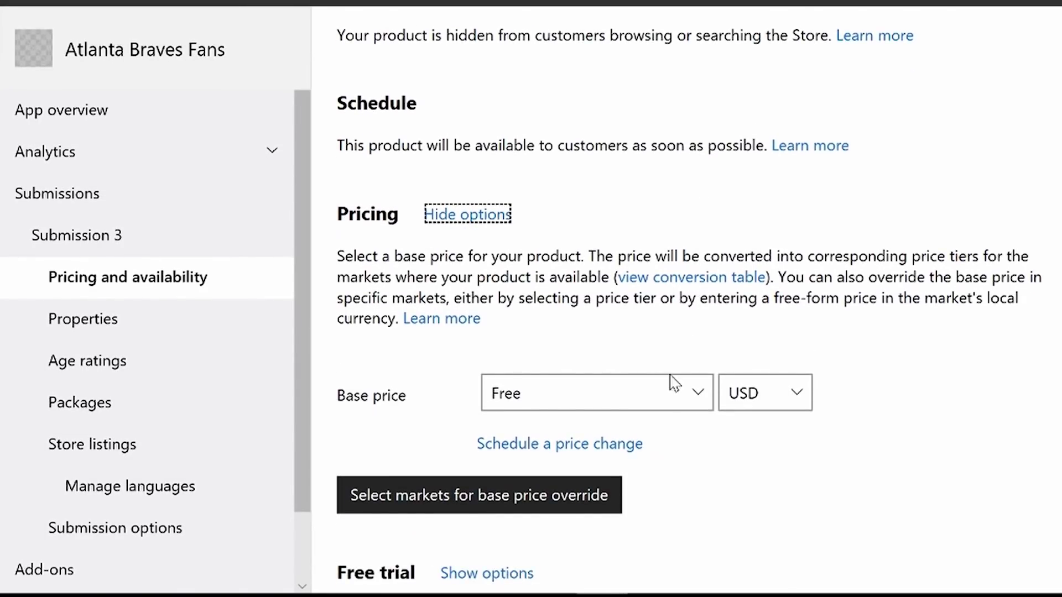
click(696, 396)
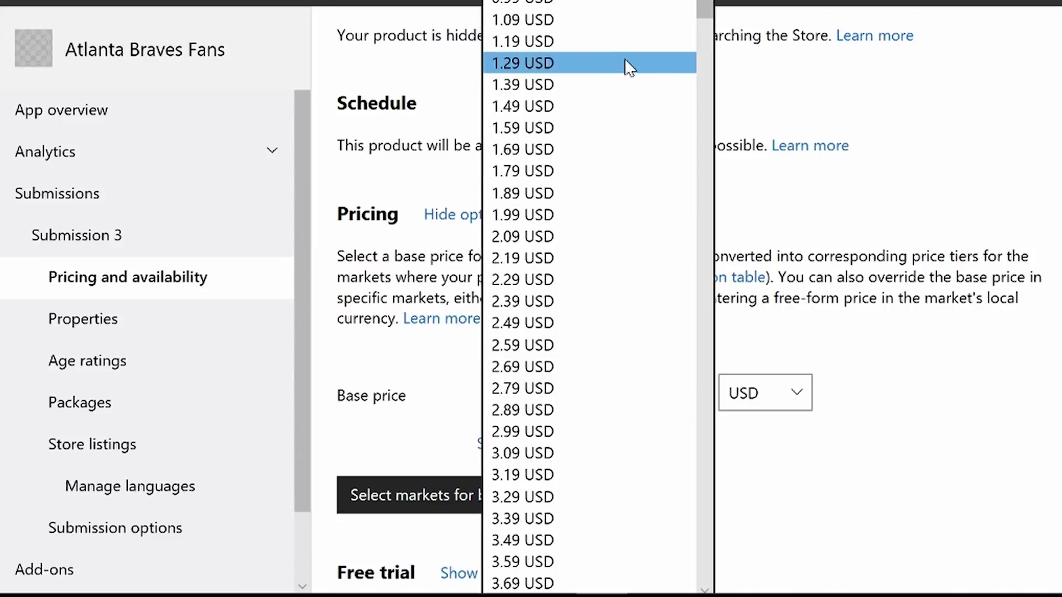
click(638, 10)
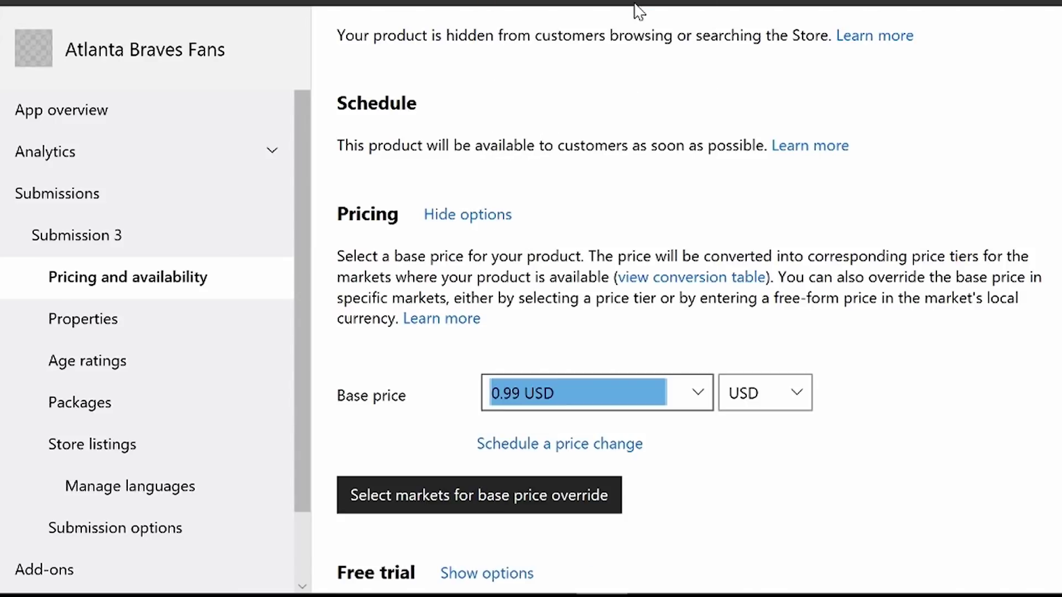
click(901, 360)
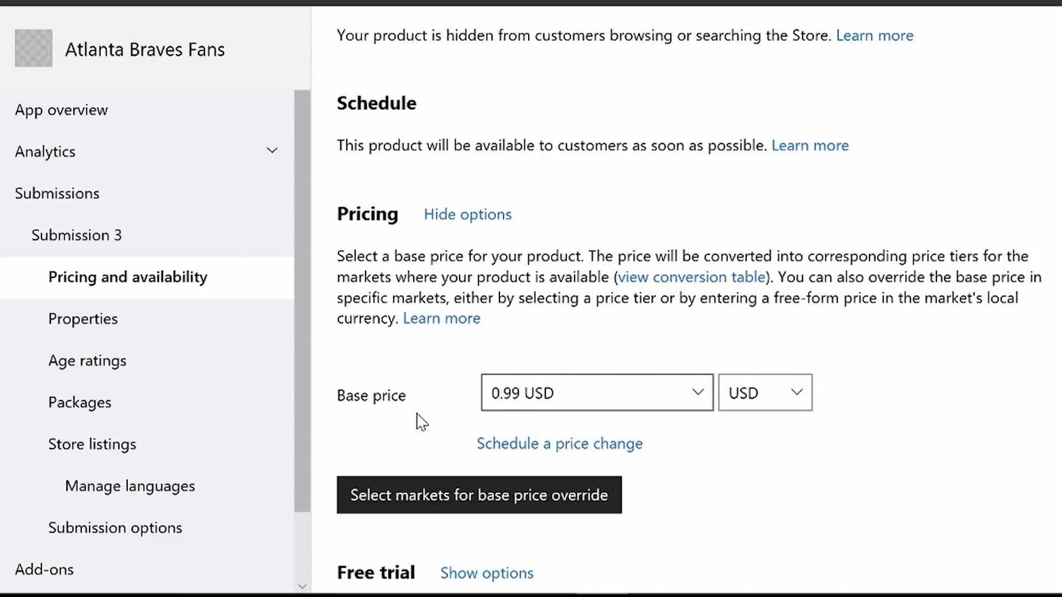
scroll(423, 468, down, 1)
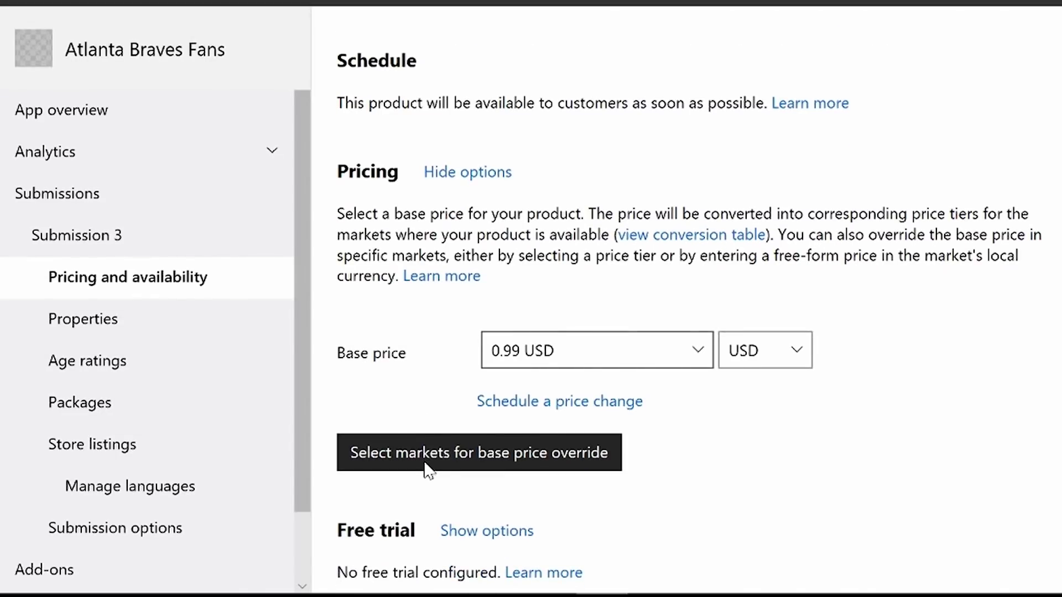
click(473, 453)
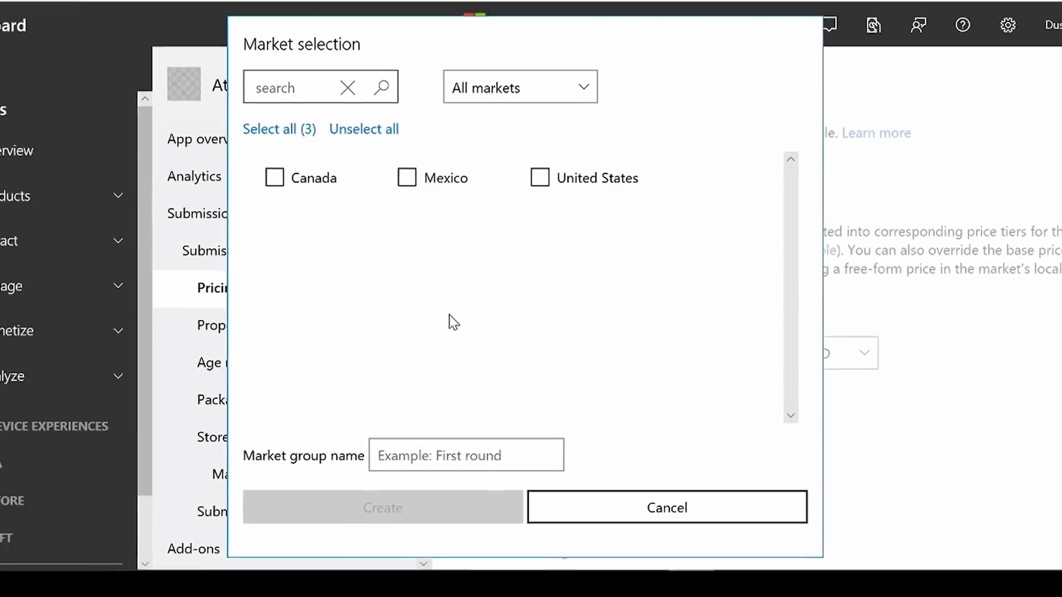
- Create a Canada base price override and bring up its CAD price tiers
click(275, 179)
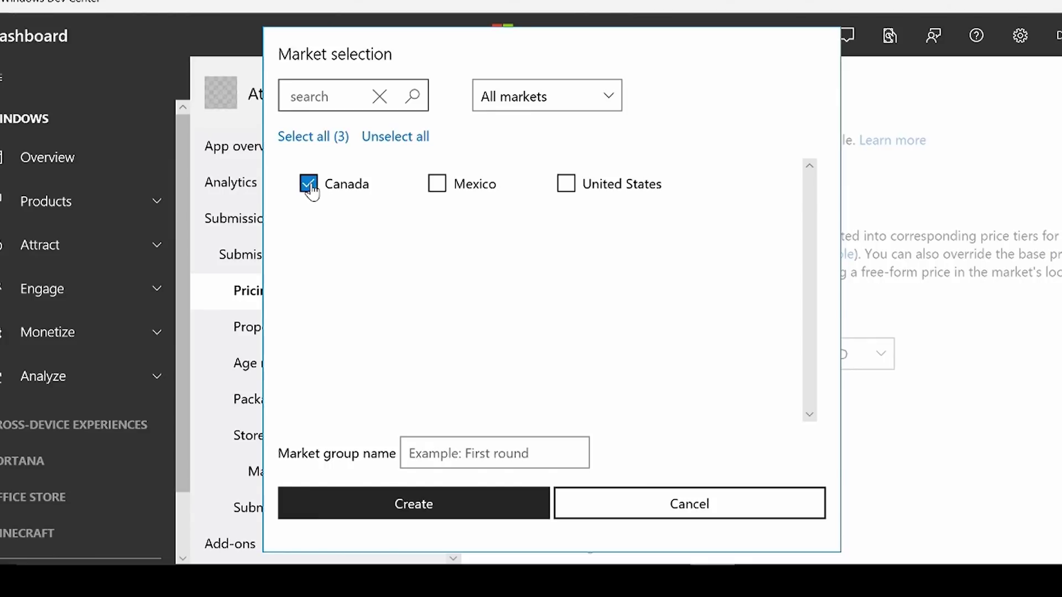
click(430, 507)
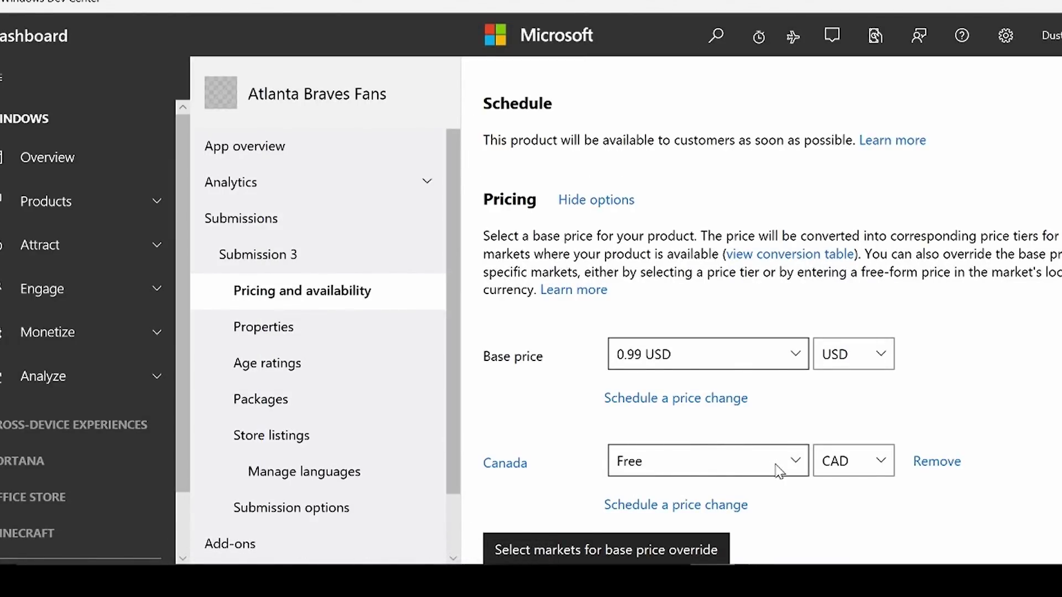
click(775, 472)
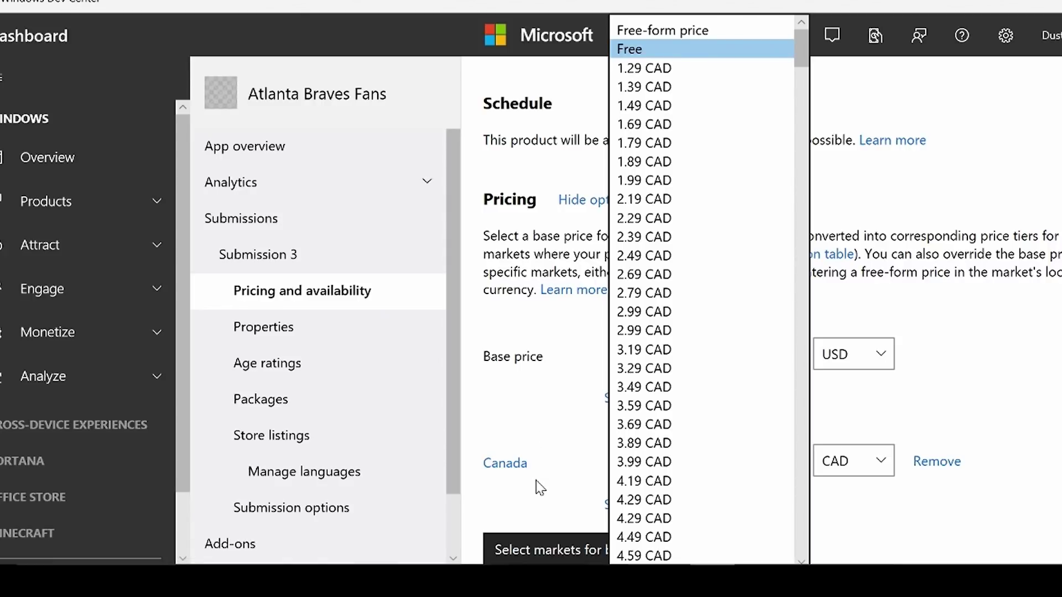
- Set Canada's override to a free-form price of 7.77 CAD
click(702, 31)
scroll(1018, 188, down, 1)
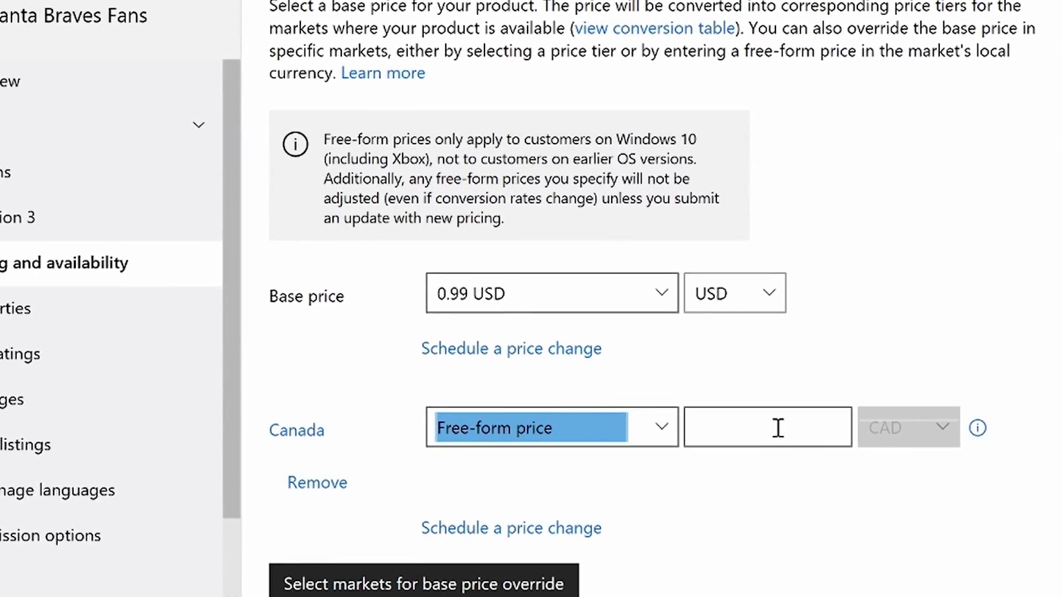
click(850, 427)
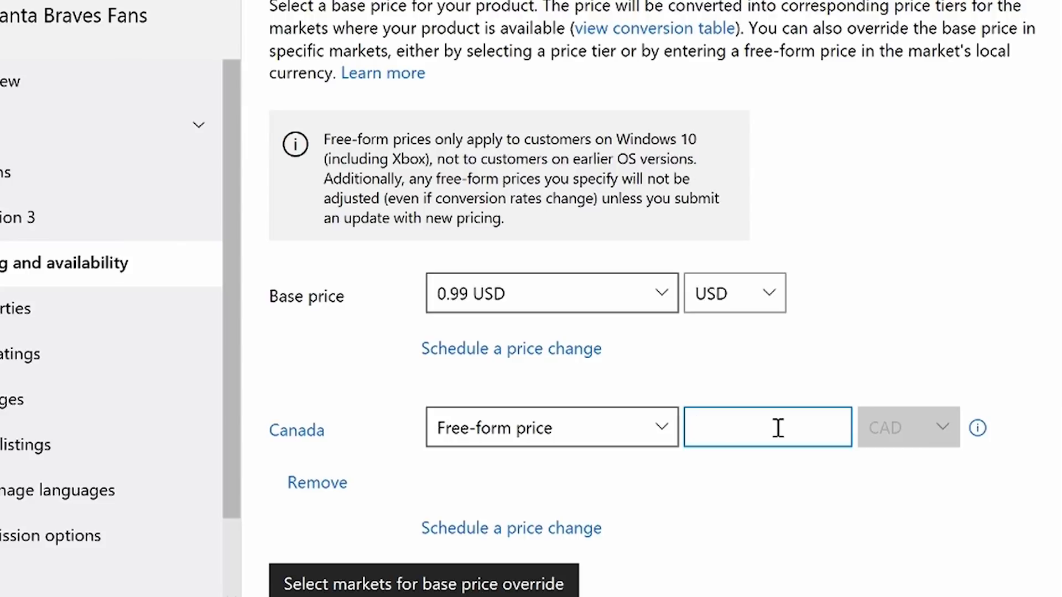
text(7.77)
click(725, 506)
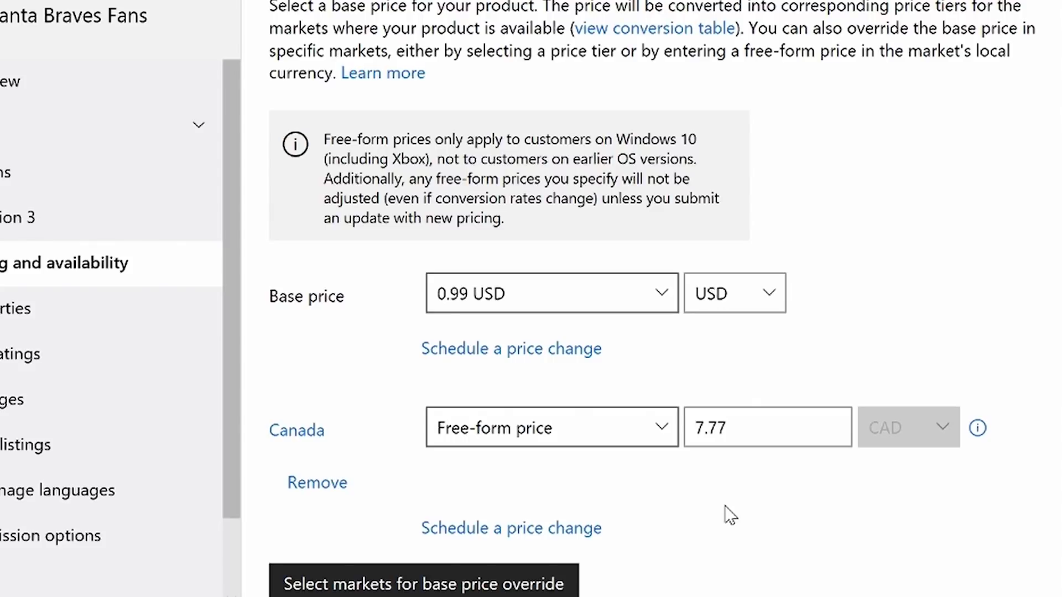
scroll(726, 514, down, 1)
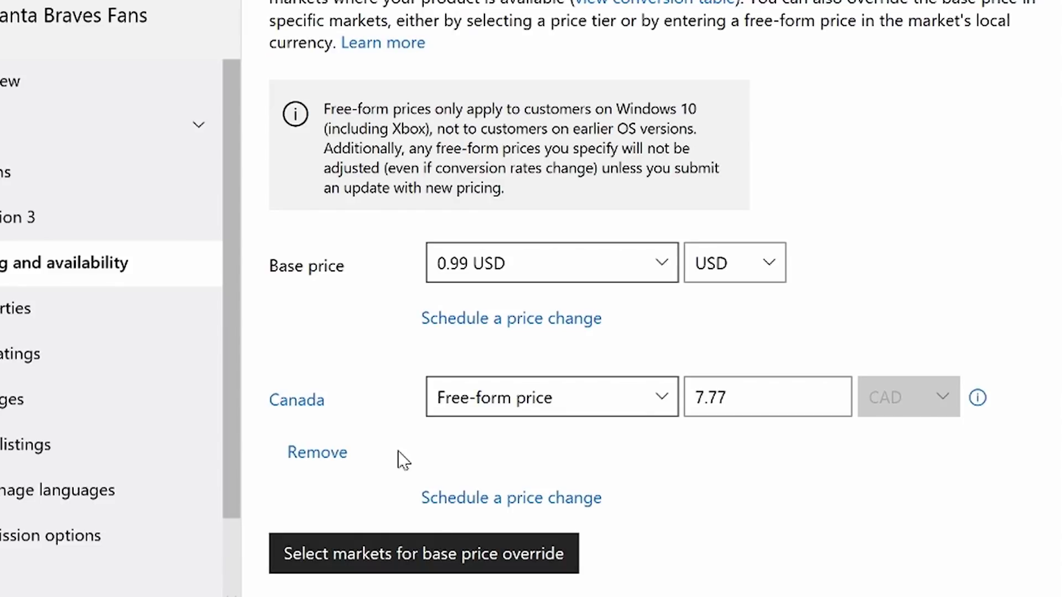
- Schedule Canada's price to change to free-form 8.88 starting 5/31/2018 midnight UTC
click(473, 510)
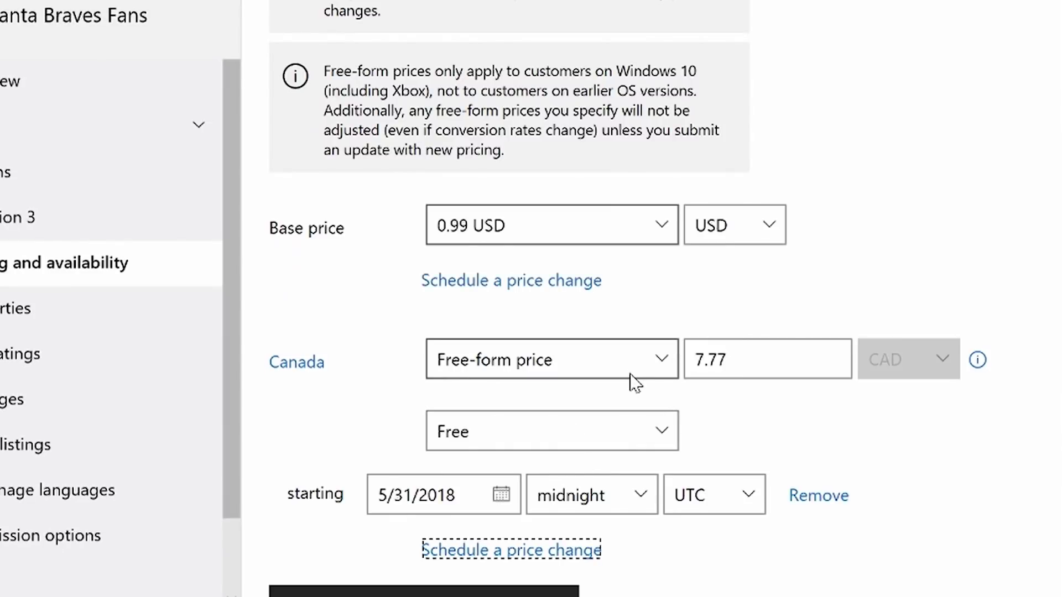
click(654, 416)
click(657, 425)
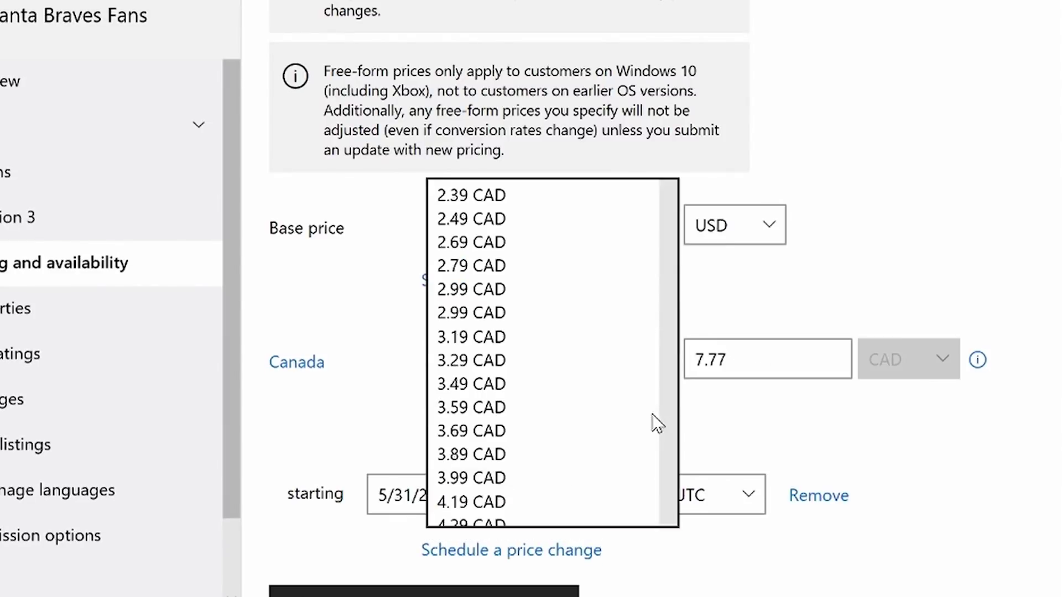
key(Return)
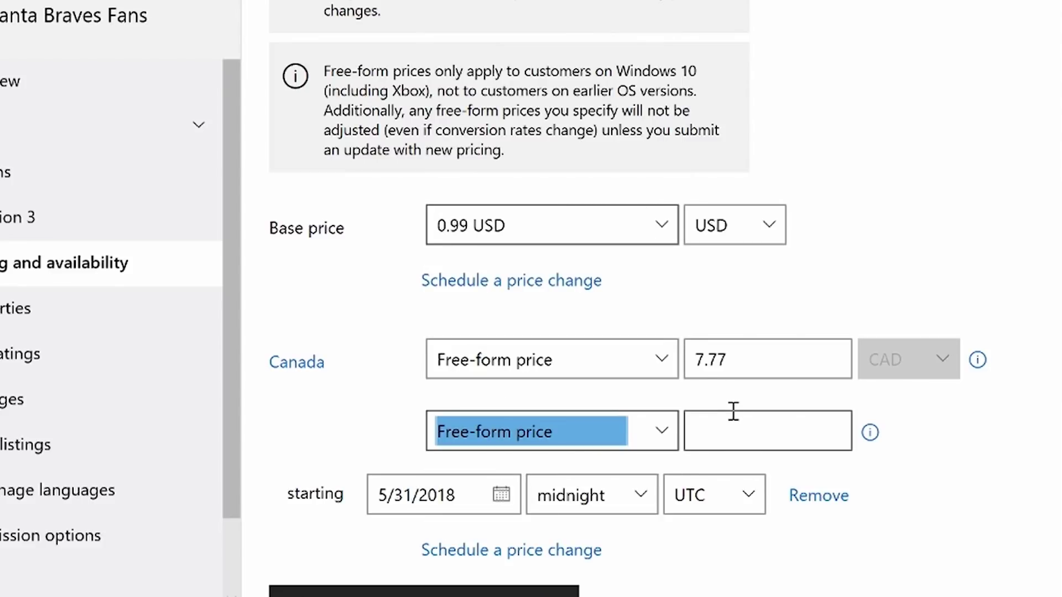
click(724, 427)
text(8.88)
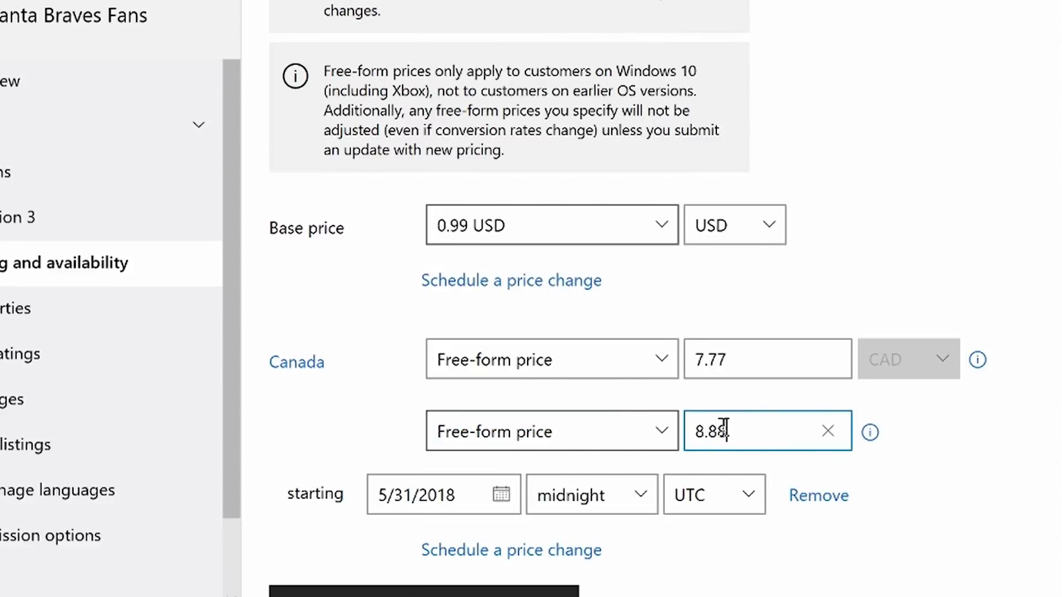
click(909, 429)
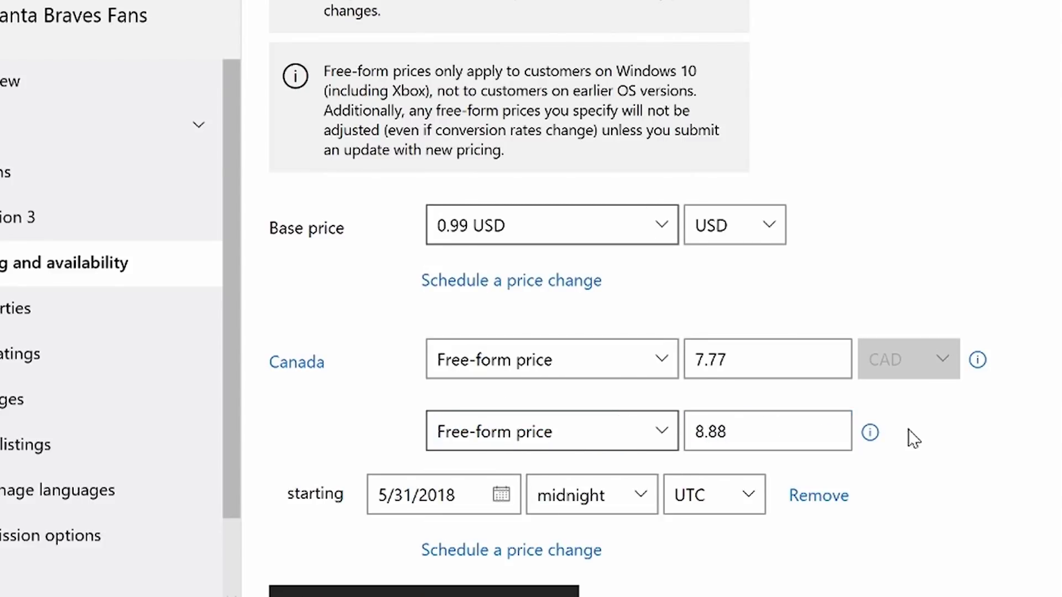
scroll(908, 429, down, 1)
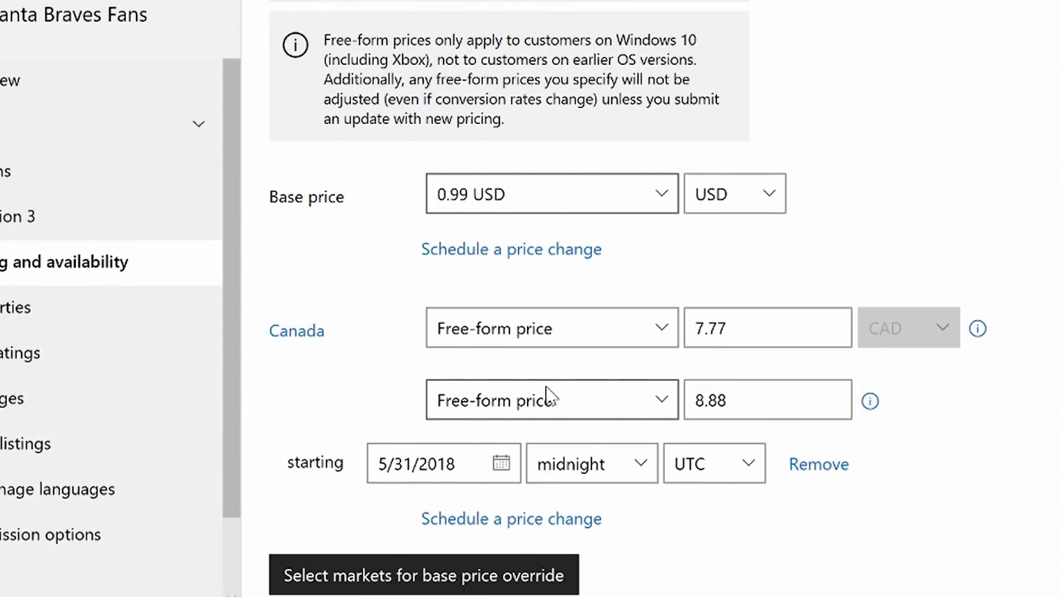
scroll(382, 385, down, 1)
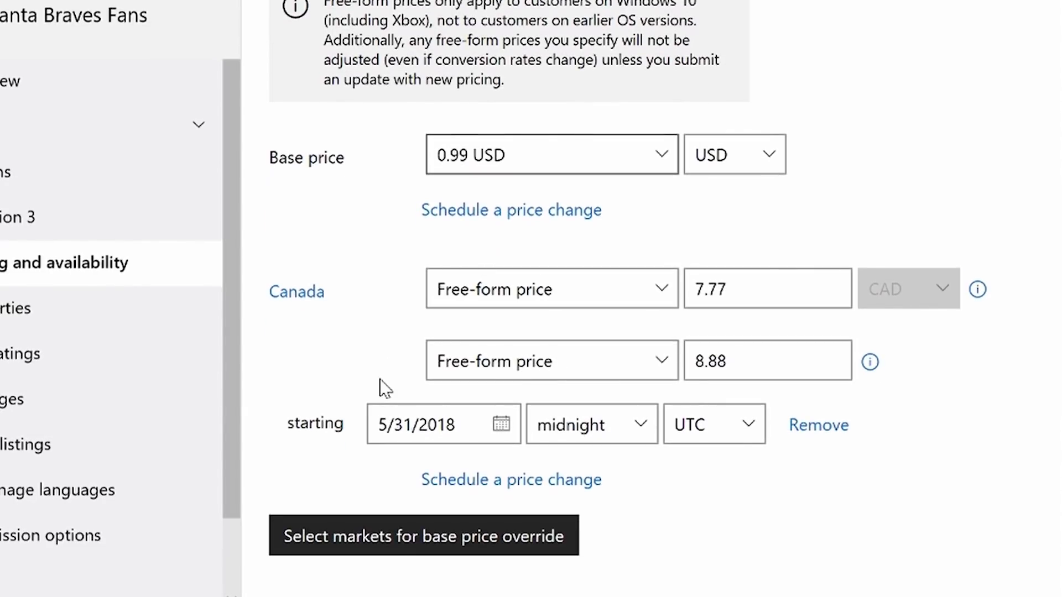
click(373, 547)
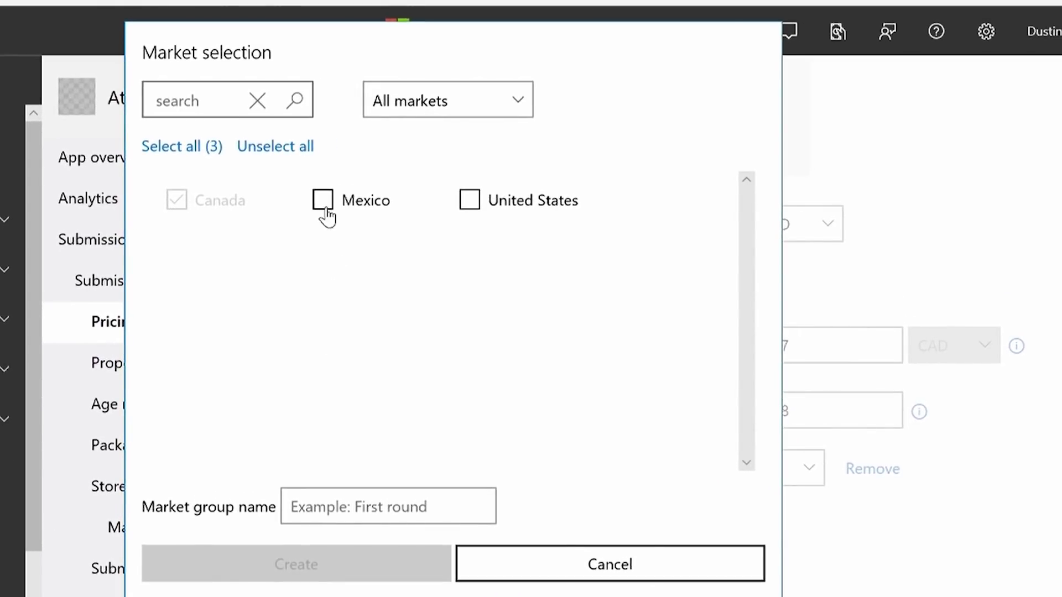
- Add Mexico as a base price override market
click(327, 213)
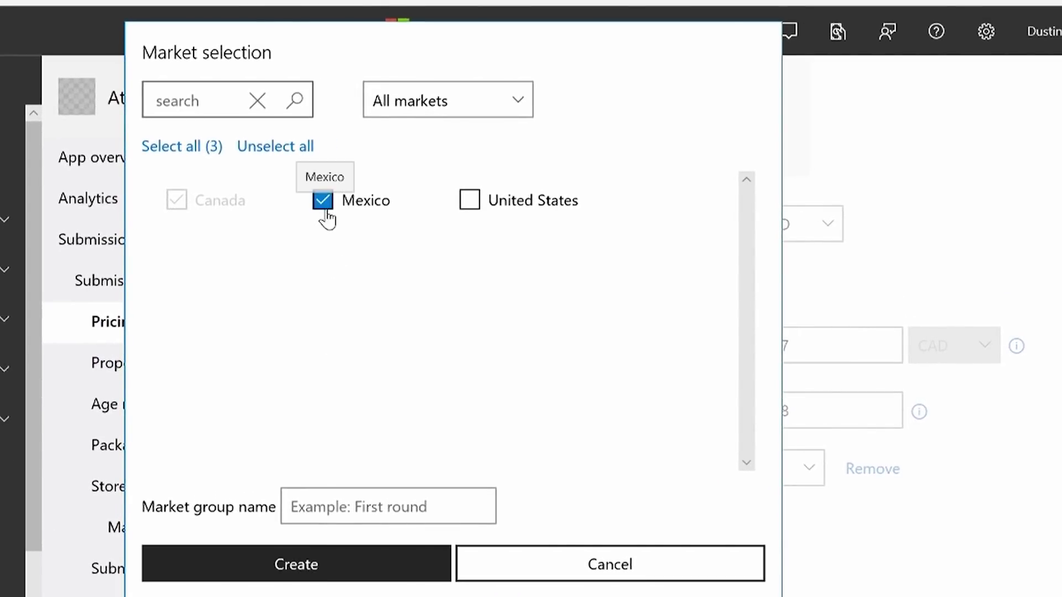
click(304, 572)
scroll(918, 434, down, 3)
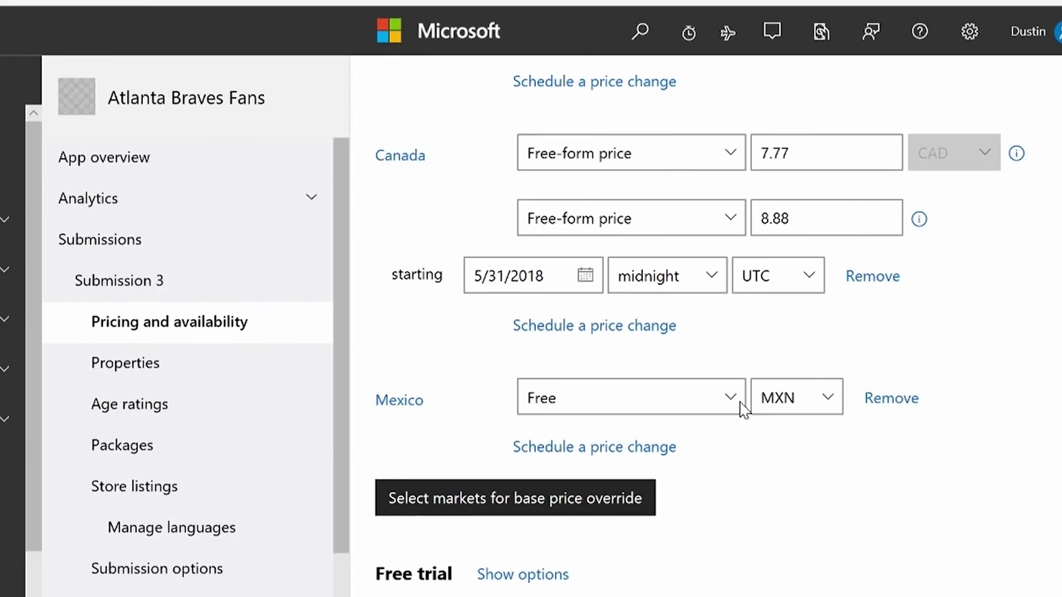
- Give Mexico a free-form price of 7.77 MXN, below the 17.00 minimum
click(731, 405)
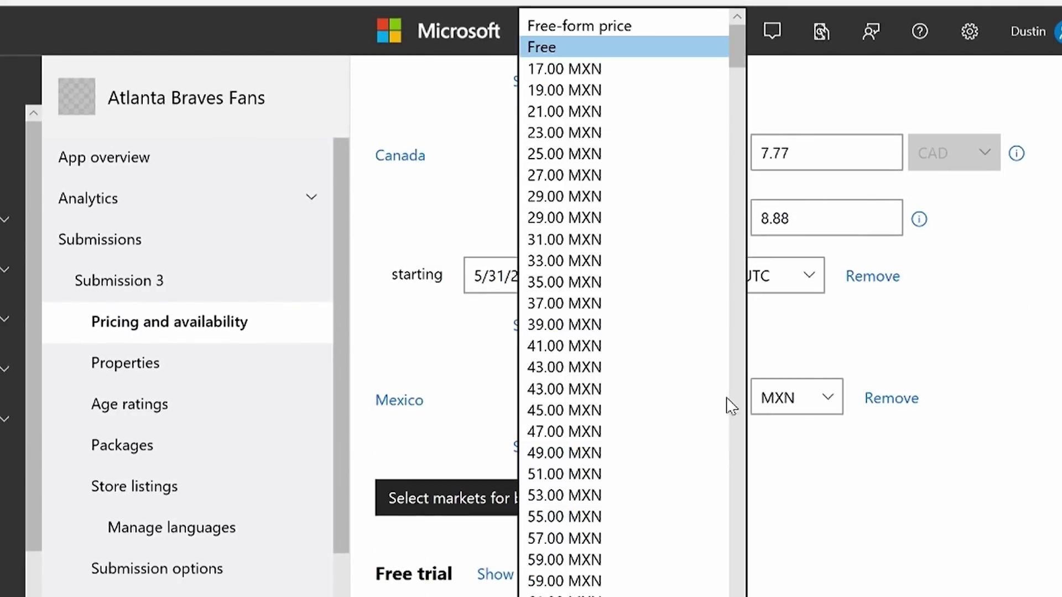
click(649, 25)
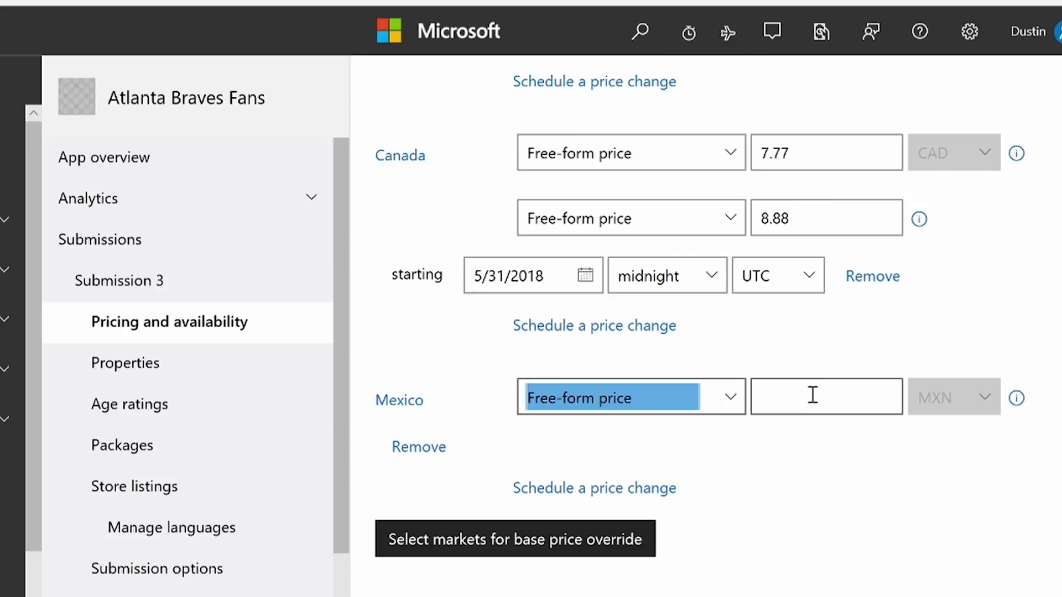
click(812, 395)
text(7/77)
key(BackSpace)
key(BackSpace)
text(77)
key(BackSpace)
key(BackSpace)
text(.77)
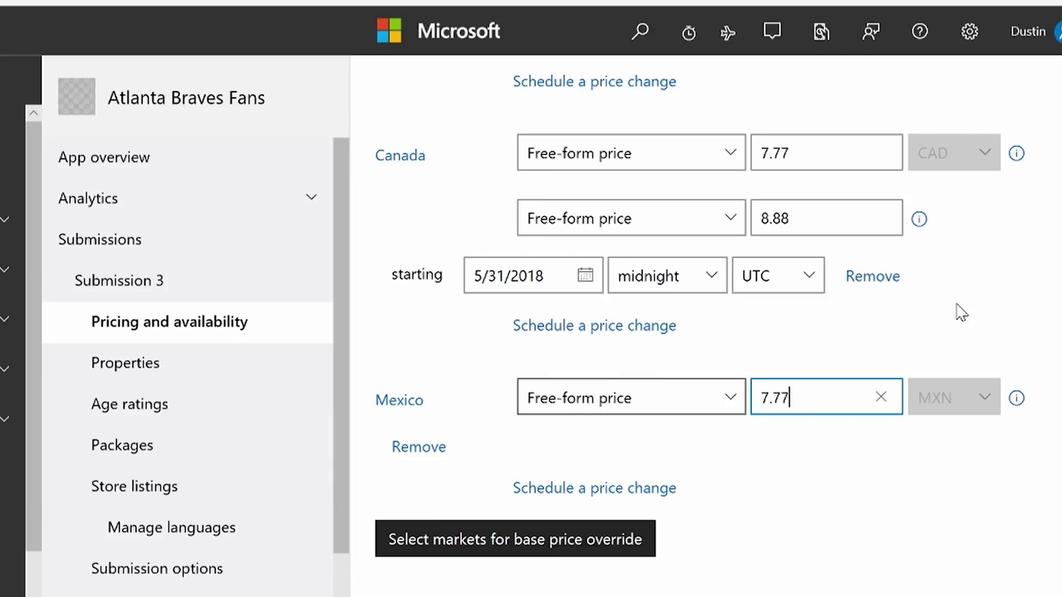
click(838, 465)
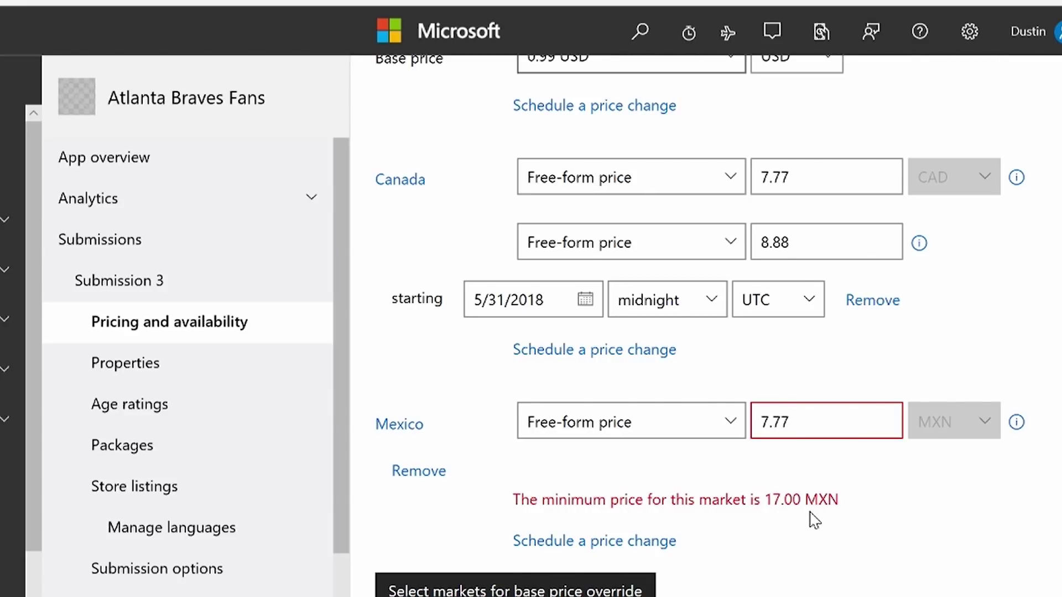
- Raise Mexico's free-form price to 17.77 MXN and save the pricing changes
double_click(852, 422)
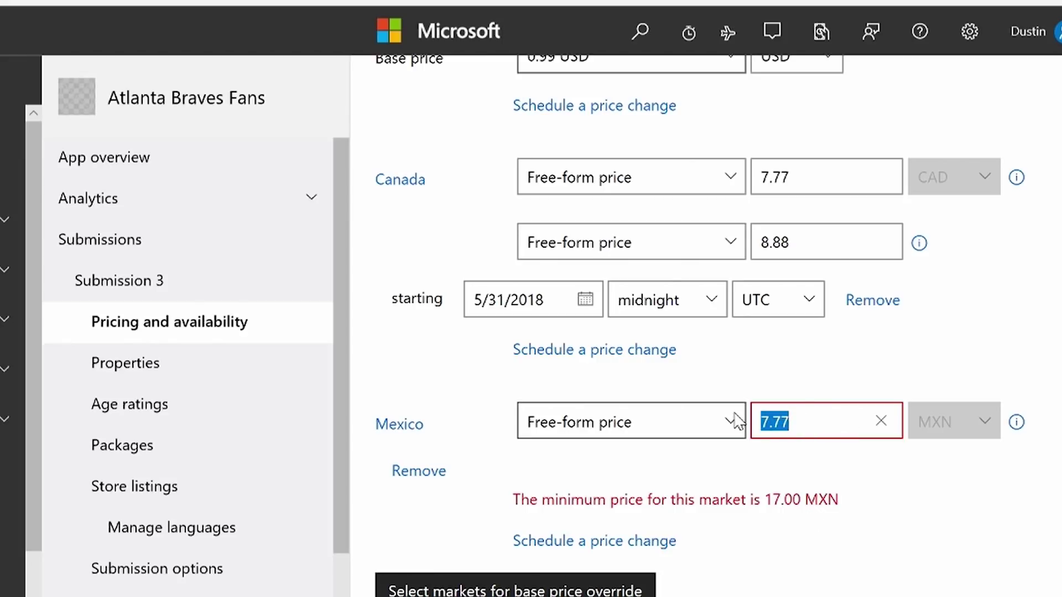
text(1)
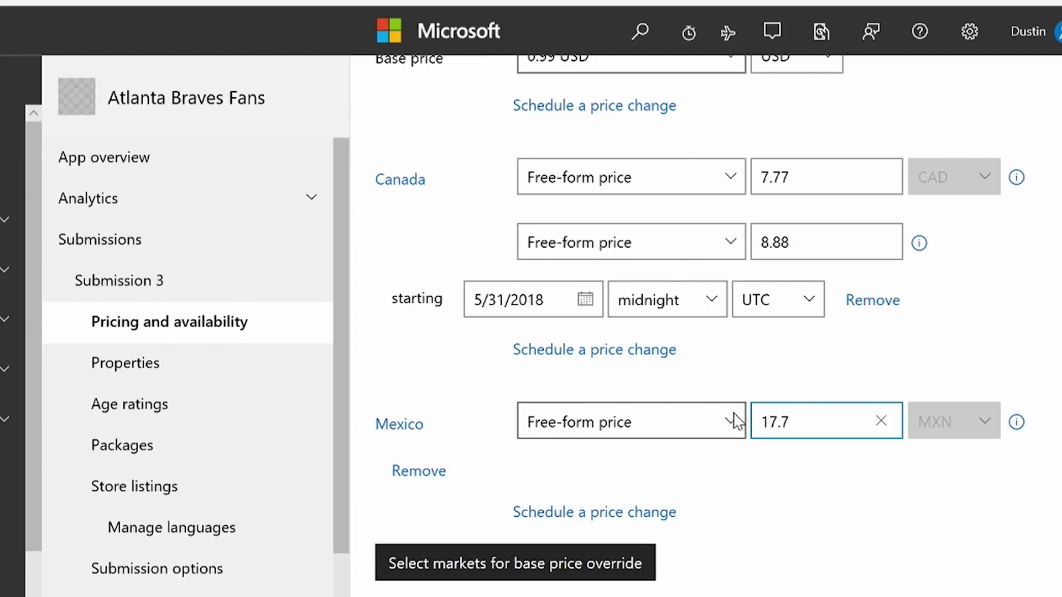
click(782, 489)
scroll(782, 489, down, 2)
scroll(782, 490, down, 8)
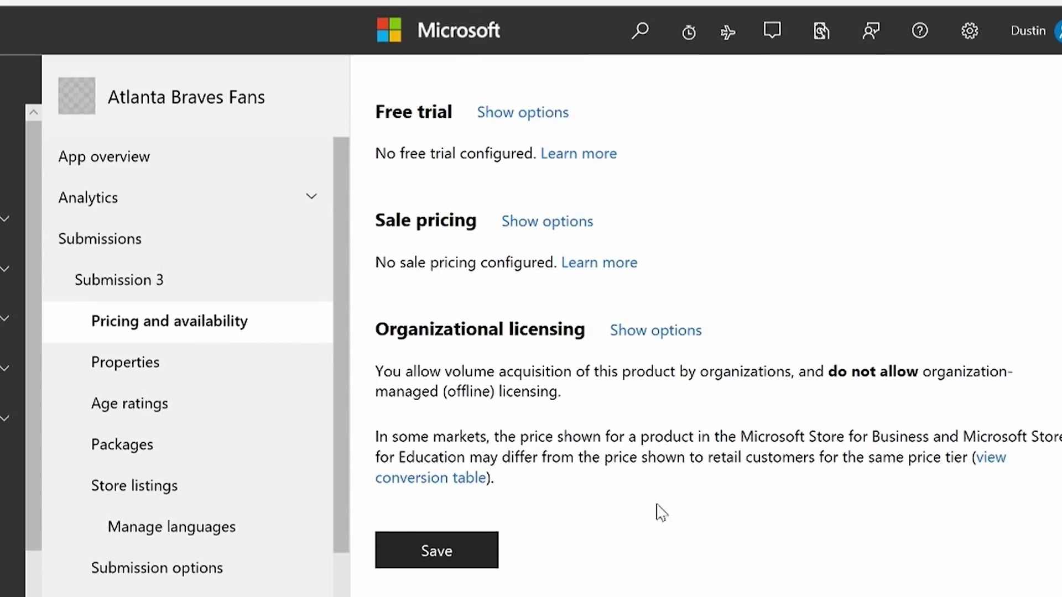
click(447, 561)
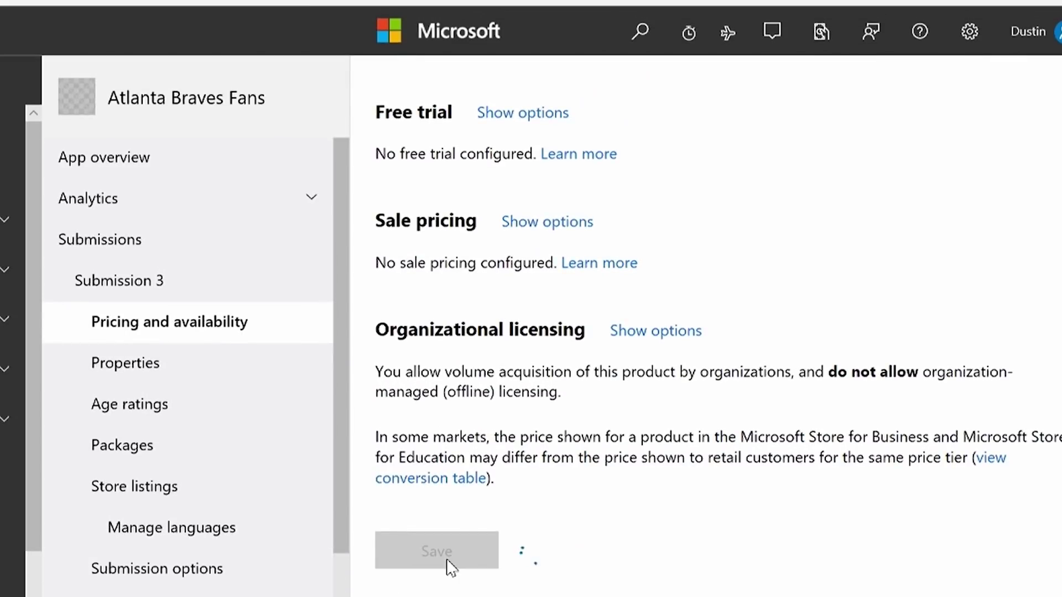